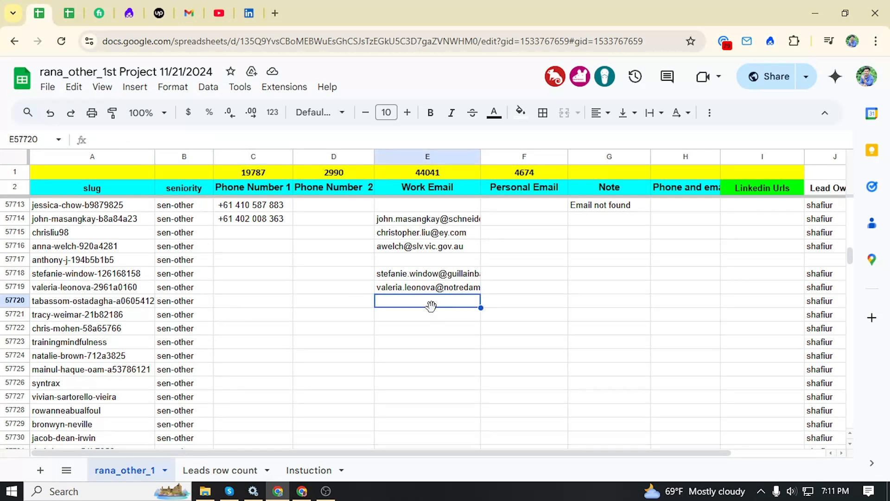
Copy the profile slug from cell A57720
key("Left")
key("Left")
key("Left")
key("Left")
key("Left")
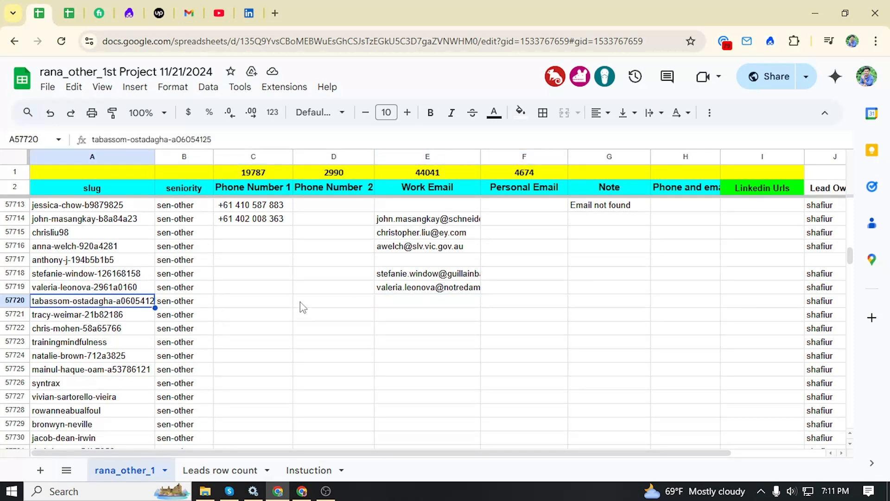
key("ctrl+c")
Check the account credit usage on the Lusha dashboard's home page and return to the leads spreadsheet
left_click(249, 13)
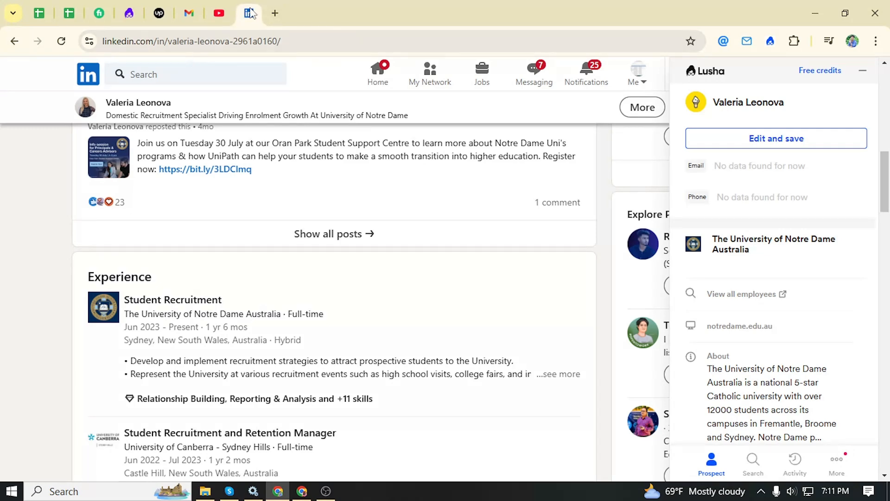
left_click(129, 13)
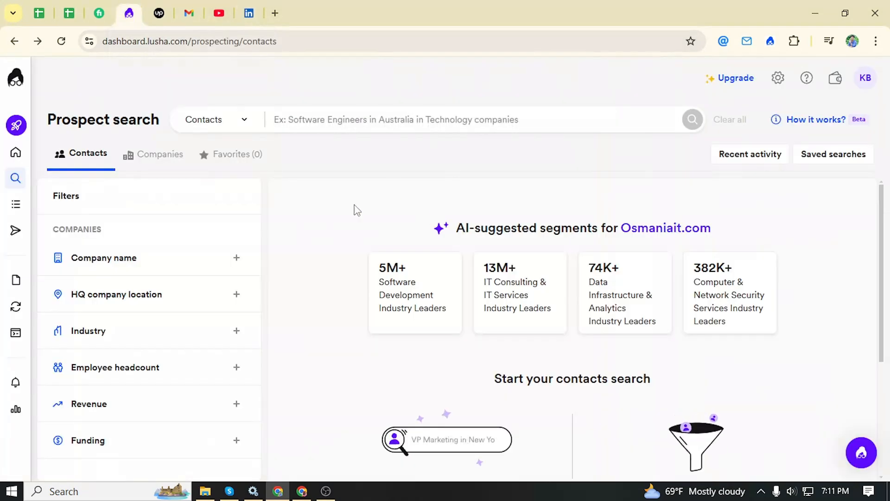
left_click(20, 161)
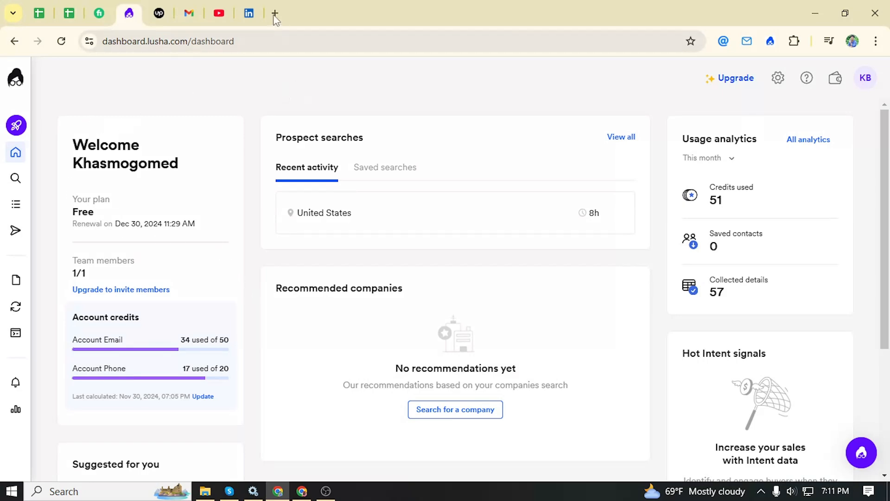
left_click(242, 9)
left_click(42, 12)
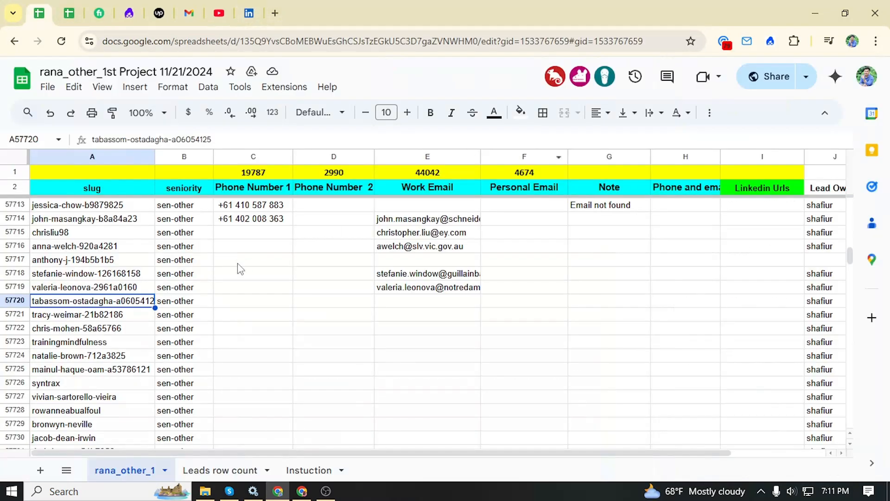
Try to open the LinkedIn profile for the slug copied from row 57720 and return to the previous profile
left_click(249, 13)
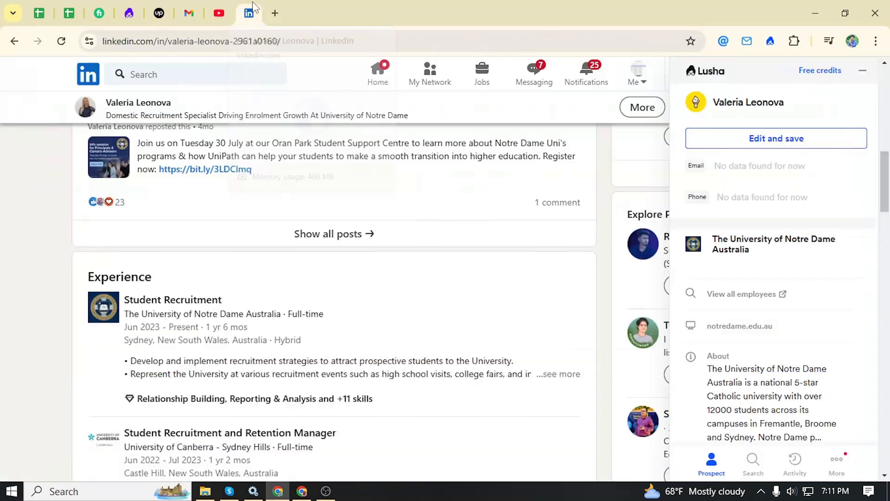
left_click(175, 42)
double_click(175, 41)
left_click(328, 42, "shift")
key("ctrl+v")
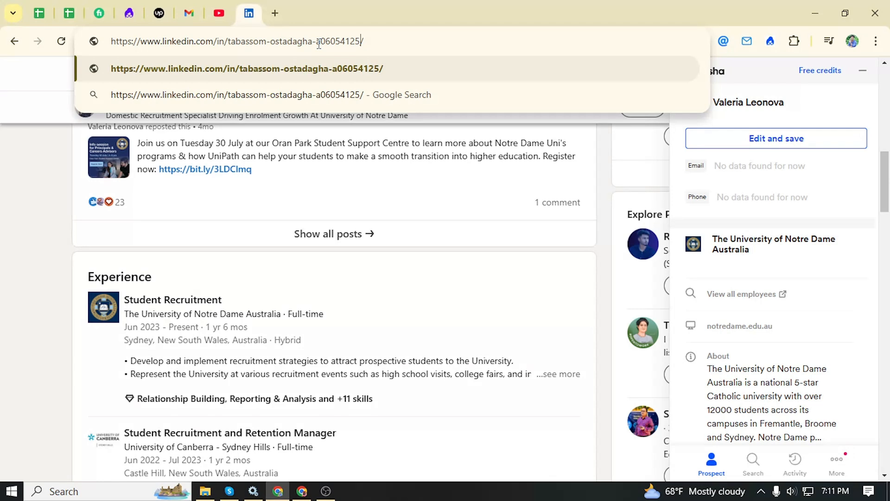
key("Return")
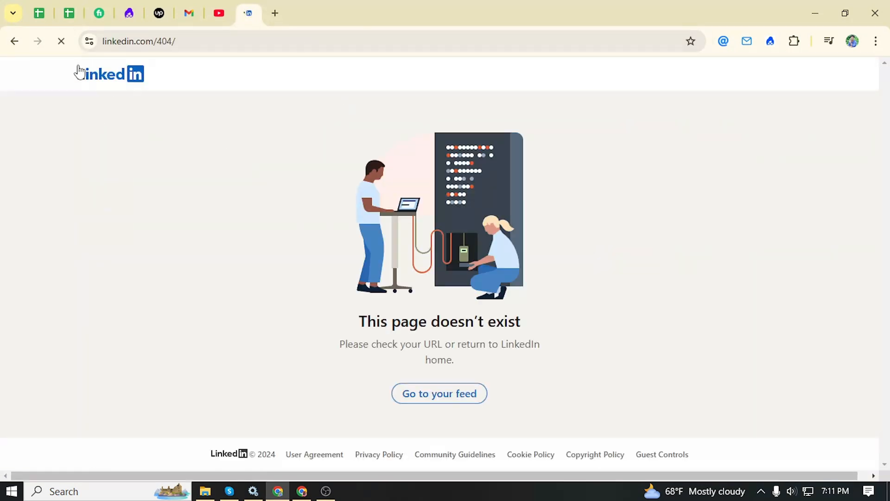
left_click(13, 41)
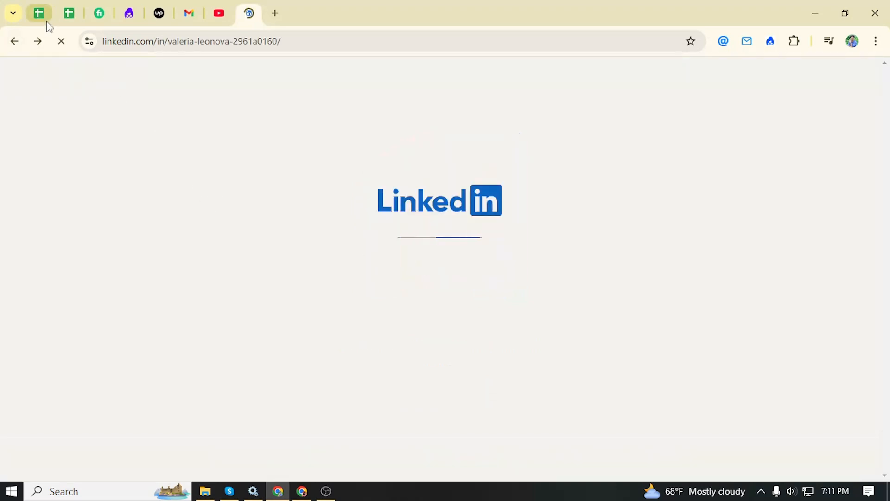
Switch to the leads spreadsheet and clear the Lead Owner cell J57720
left_click(46, 16)
key("Right")
key("Right")
key("Right")
key("Right")
key("Right")
key("Right")
key("Right")
key("Right")
key("Right")
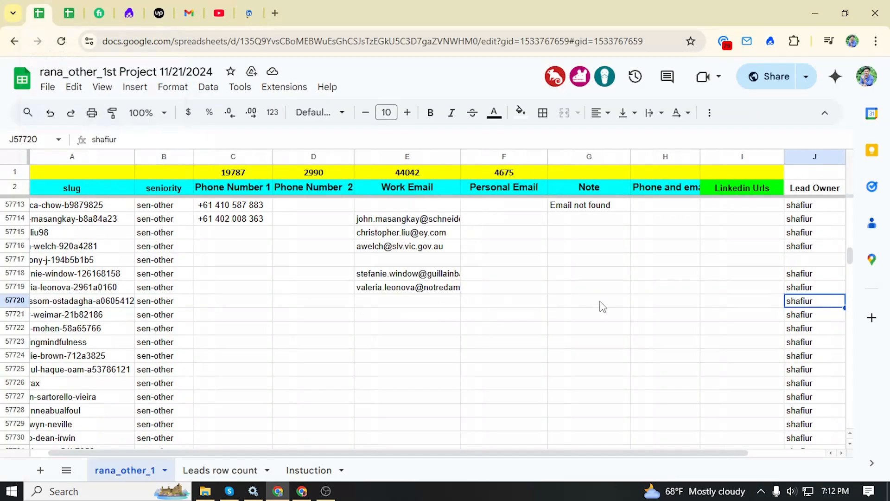
key("Delete")
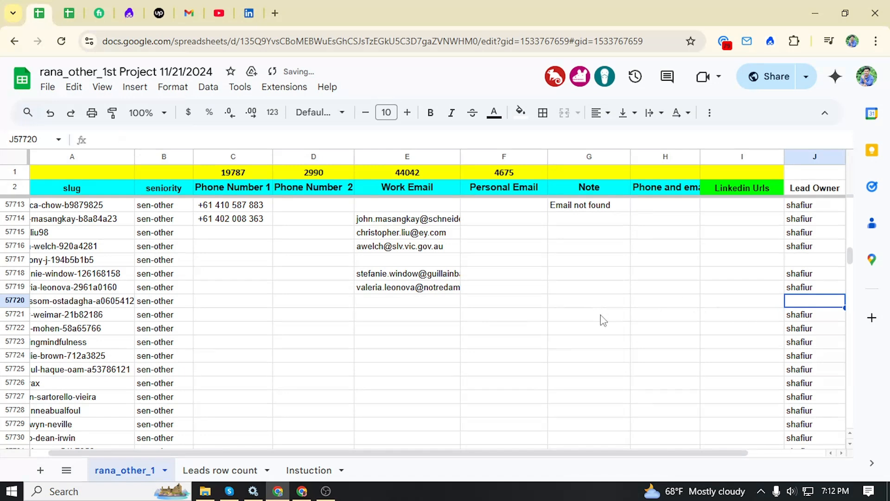
Copy the profile slug from cell A57721
key("Down")
key("Left")
key("Left")
key("Left")
key("Left")
key("Left")
key("Left")
key("Left")
key("Left")
key("Left")
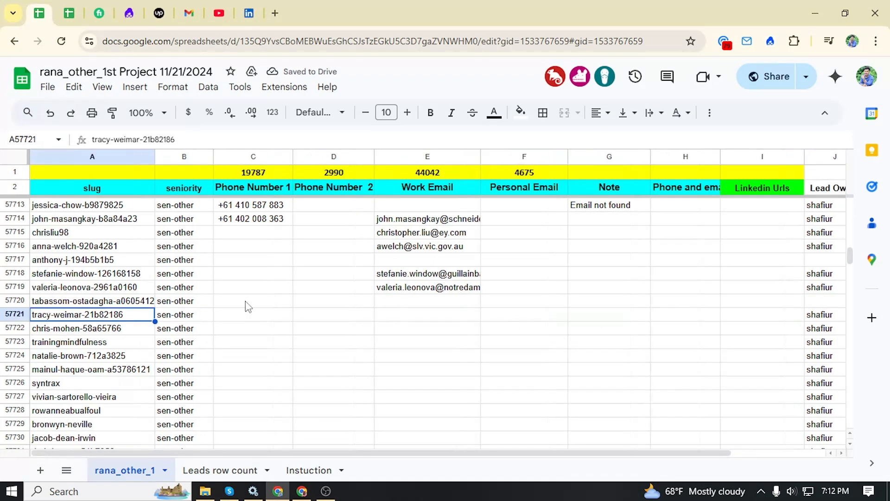
Open the LinkedIn profile for the slug from row 57721 by replacing the slug in the current profile URL
left_click(249, 13)
left_click(243, 43)
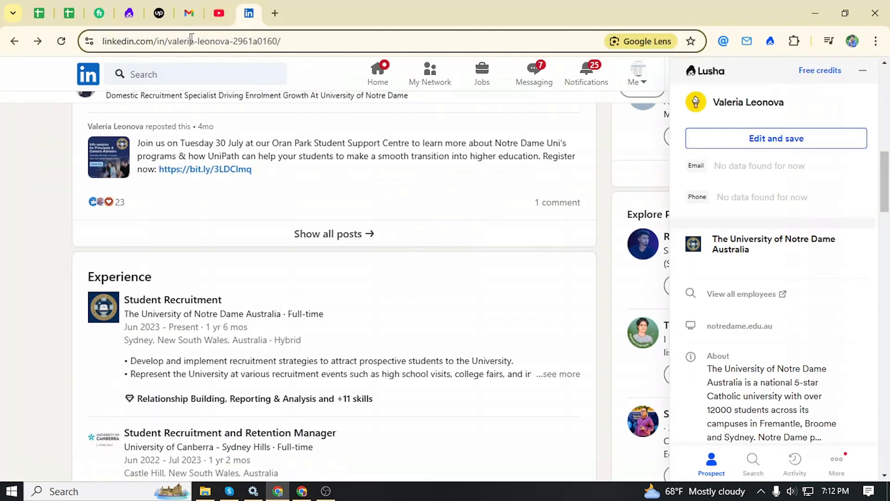
double_click(243, 42)
left_click(327, 42, "shift")
key("ctrl+v")
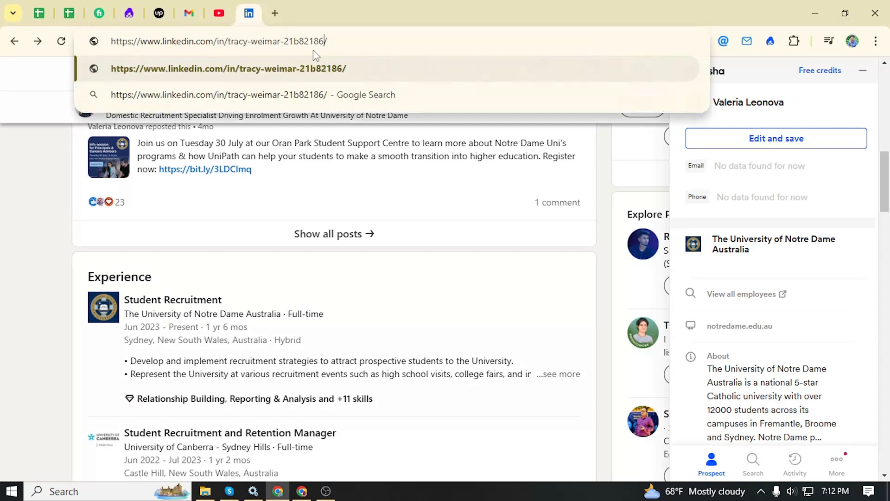
key("Return")
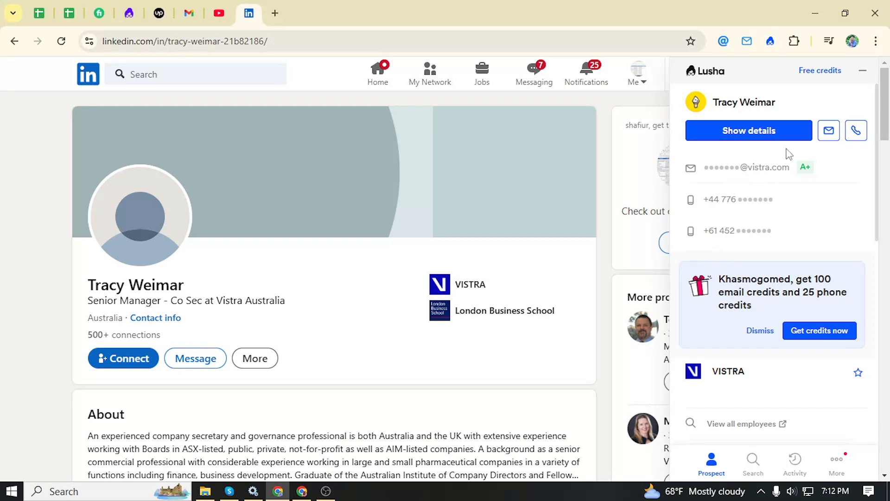
Reveal the contact's details in Lusha and copy the work email into cell E57721
left_click(750, 133)
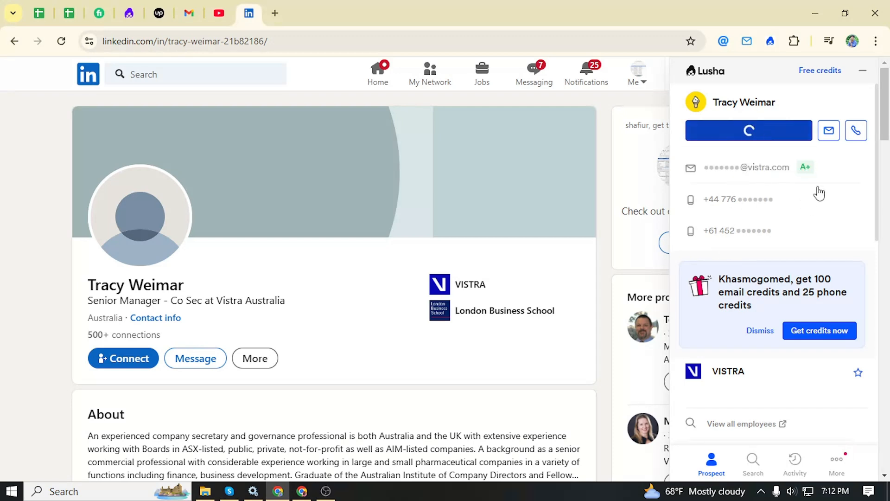
left_click(852, 177)
left_click(39, 13)
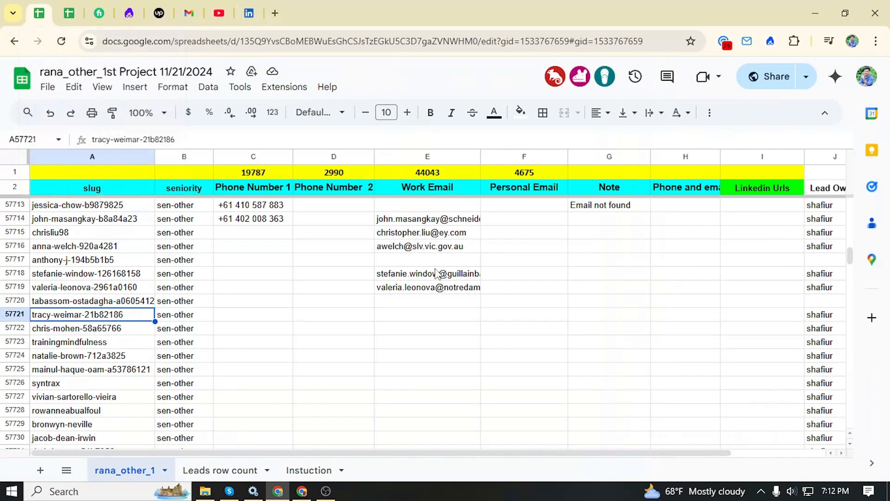
left_click(419, 319)
key("ctrl+v")
Copy the contact's Australian (+61) phone number from Lusha into the Phone Number 1 cell C57721
left_click(248, 13)
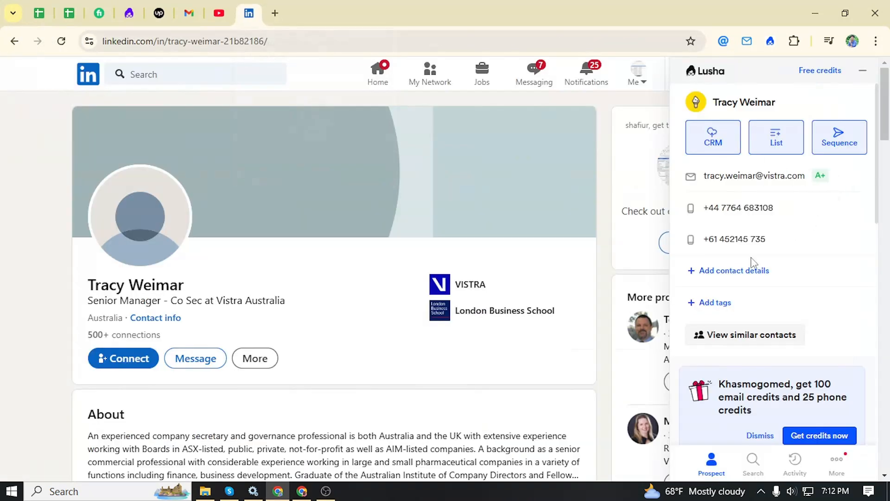
left_click(851, 239)
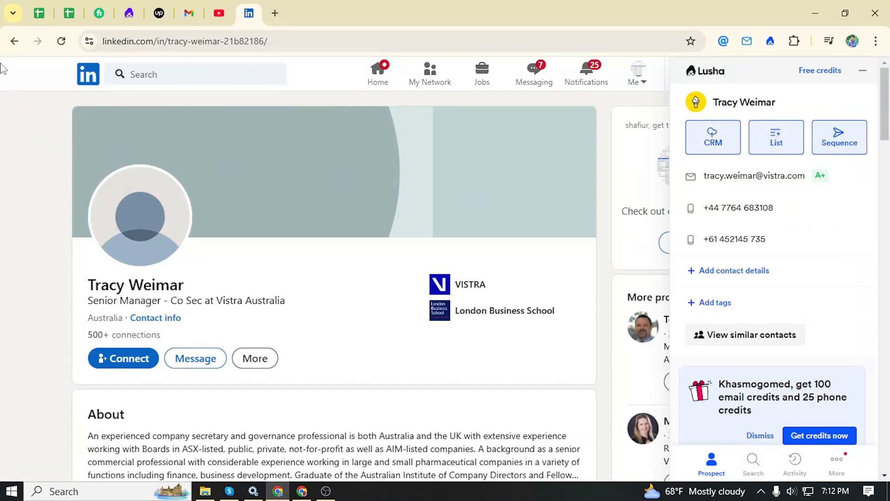
left_click(39, 13)
left_click(239, 316)
key("ctrl+v")
Copy the slug from cell A57722 and open the matching LinkedIn profile
left_click(345, 323)
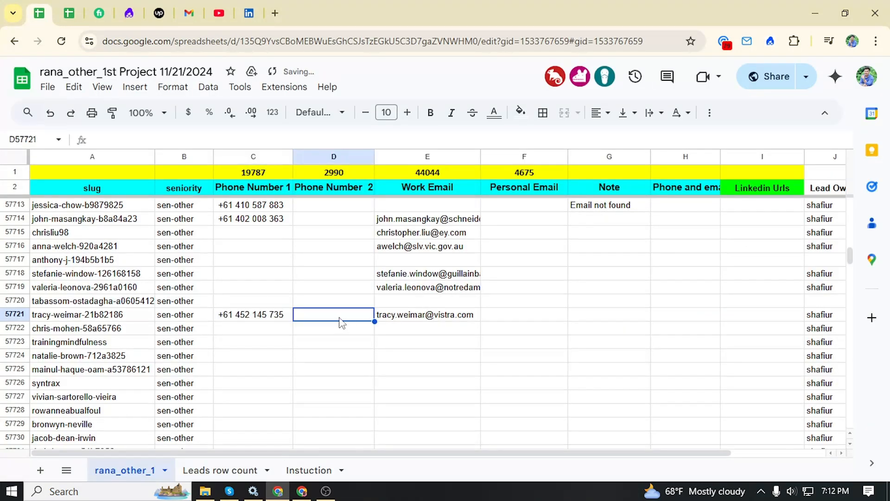
left_click(337, 329)
left_click(405, 329)
left_click(320, 330)
left_click(121, 330)
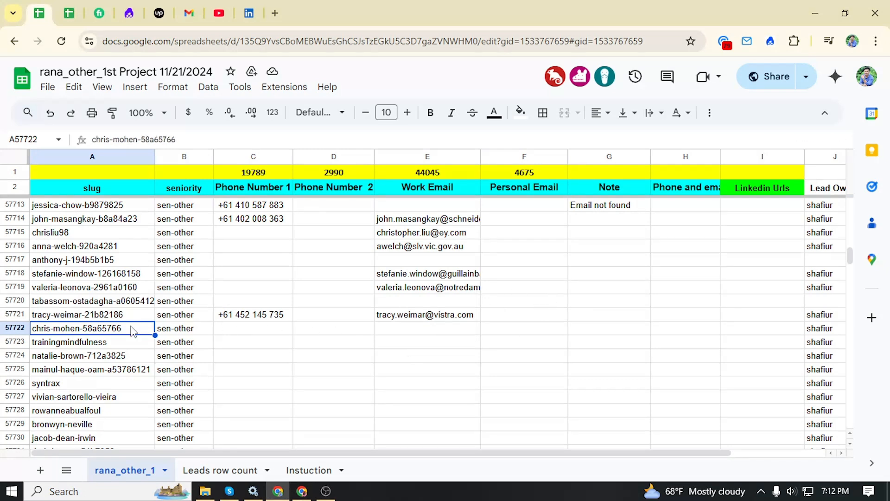
left_click(249, 13)
double_click(176, 46)
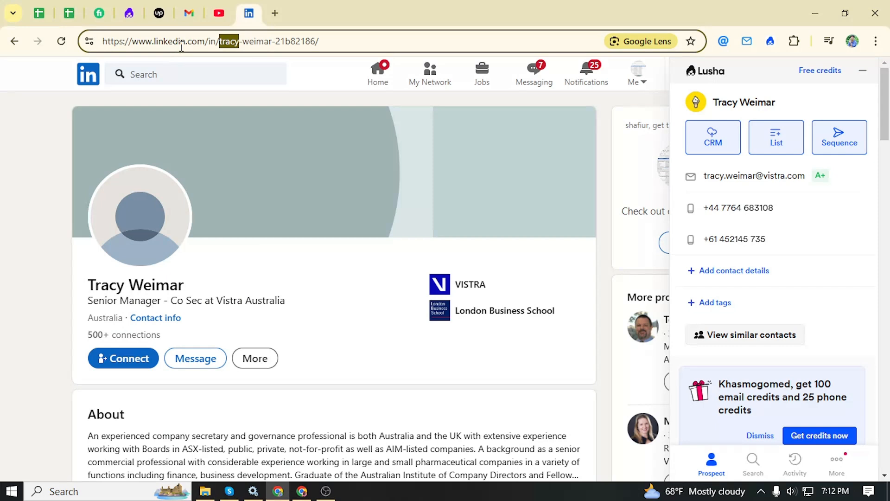
left_click(319, 47, "shift")
key("ctrl+v")
key("Return")
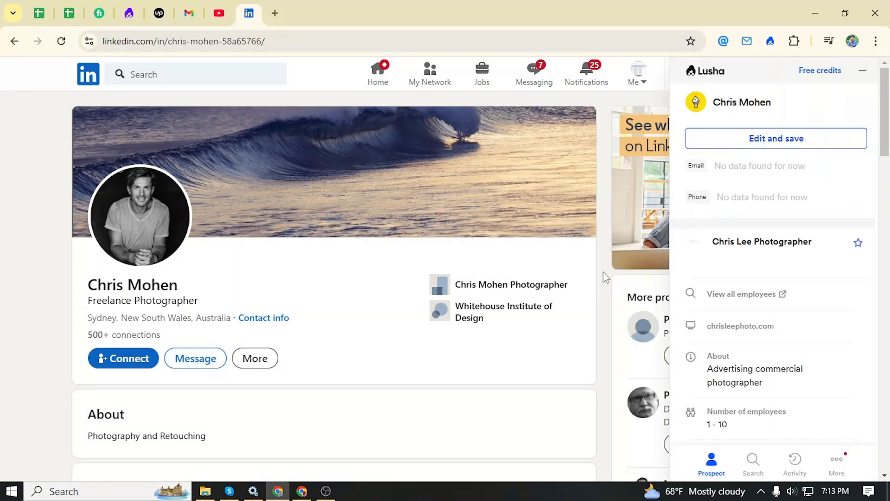
Skim the LinkedIn profile for row 57722 and clear the Lead Owner cell J57722 in the leads spreadsheet
scroll(264, 318, "down", 9)
scroll(287, 321, "up", 9)
left_click(39, 13)
key("Right")
key("Right")
key("Right")
key("Right")
key("Right")
key("Right")
key("Right")
key("Right")
key("Right")
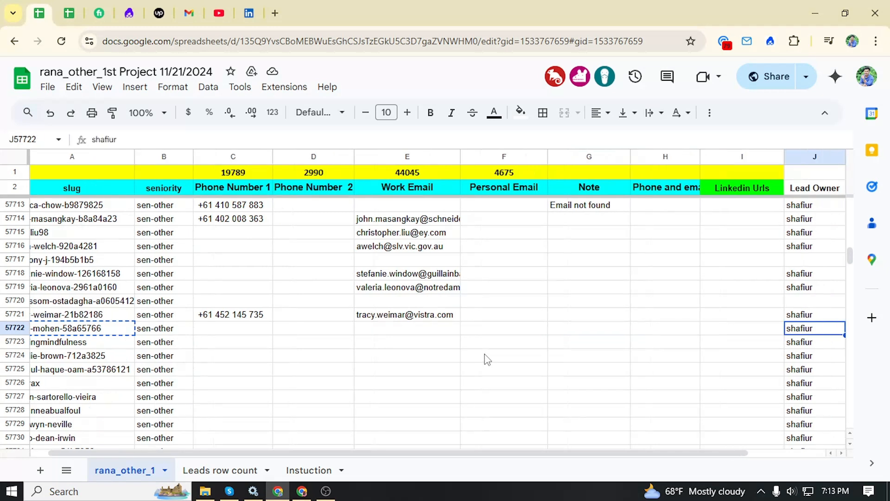
key("Delete")
Copy the profile slug from cell A57723
key("Down")
key("Left")
key("Left")
key("Left")
key("Left")
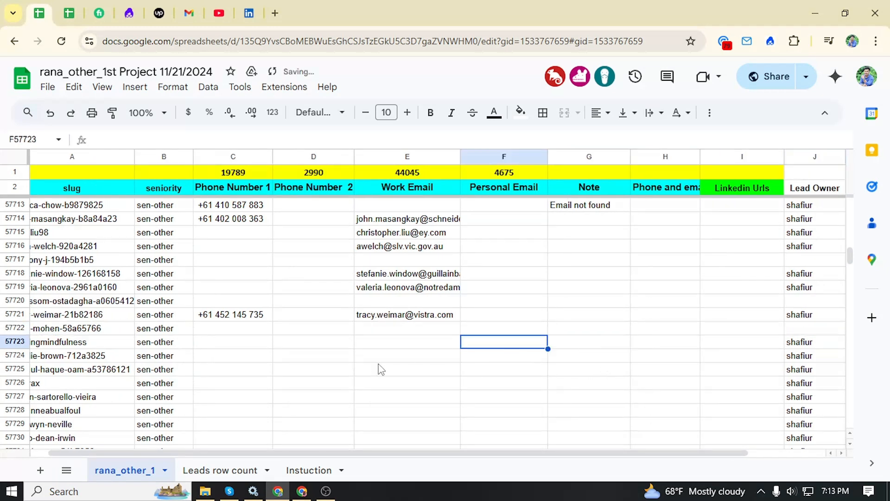
key("Left")
key("Left")
key("Left")
key("Left")
key("Left")
Open the LinkedIn profile for the slug "trainingmindfulness" by replacing the slug in the current profile URL
left_click(247, 14)
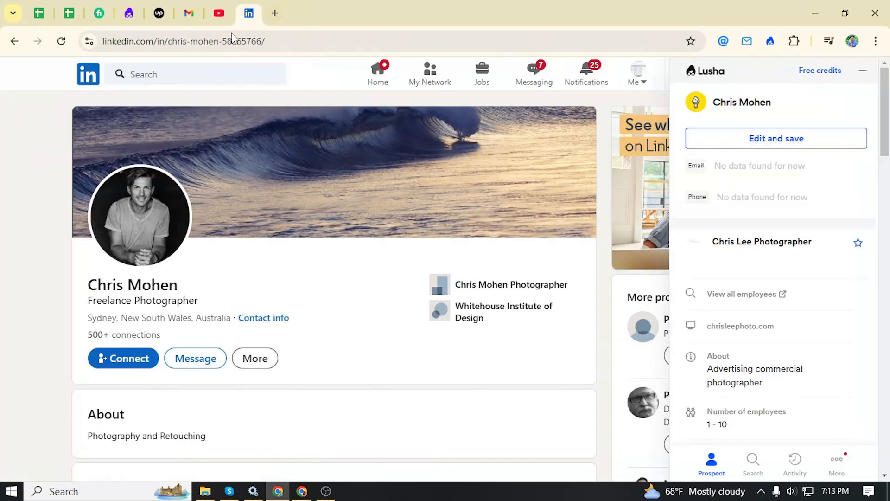
left_click(178, 44)
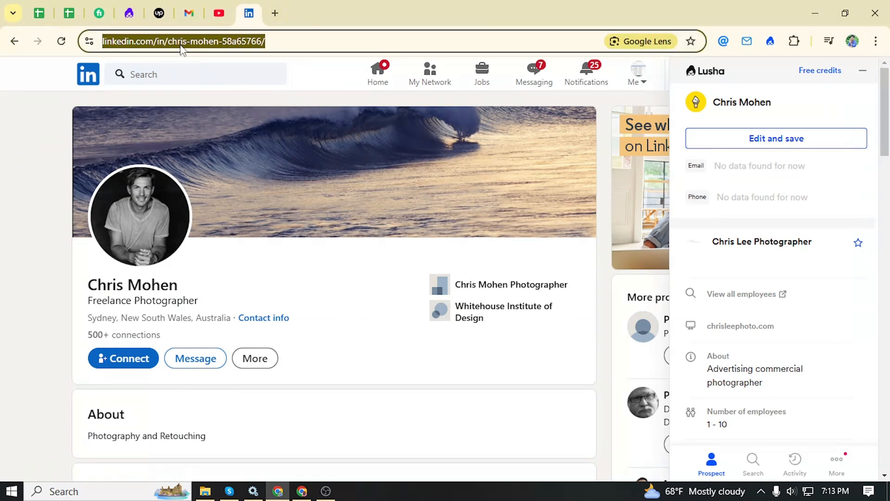
double_click(181, 45)
left_click(316, 46, "shift")
key("ctrl+v")
key("Return")
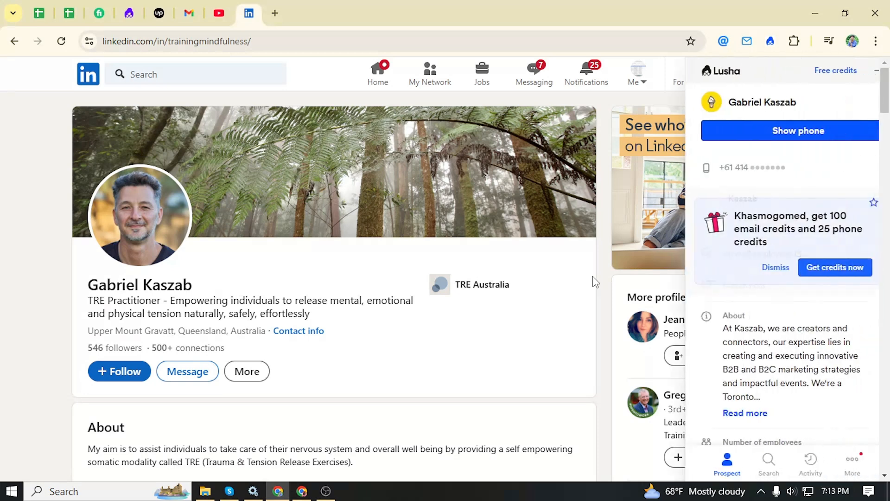
Reveal the contact's phone number in Lusha and copy it into the Phone Number 1 cell C57723
left_click(793, 139)
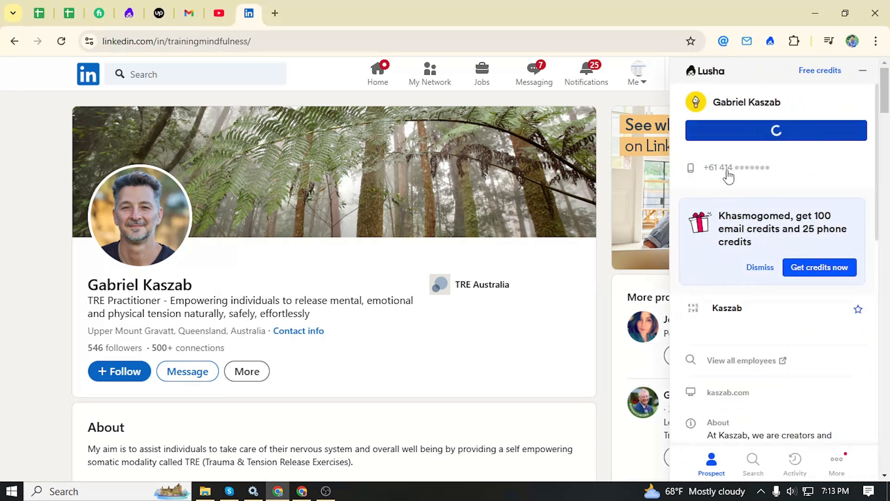
left_click(850, 178)
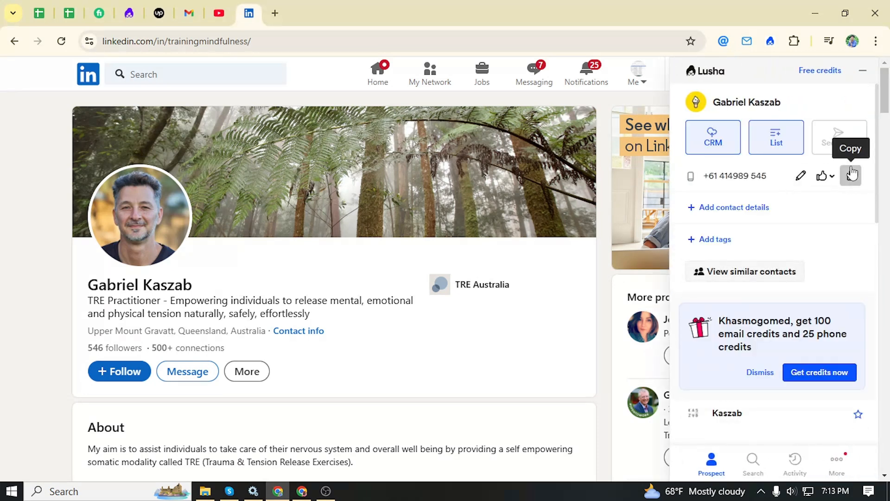
left_click(39, 13)
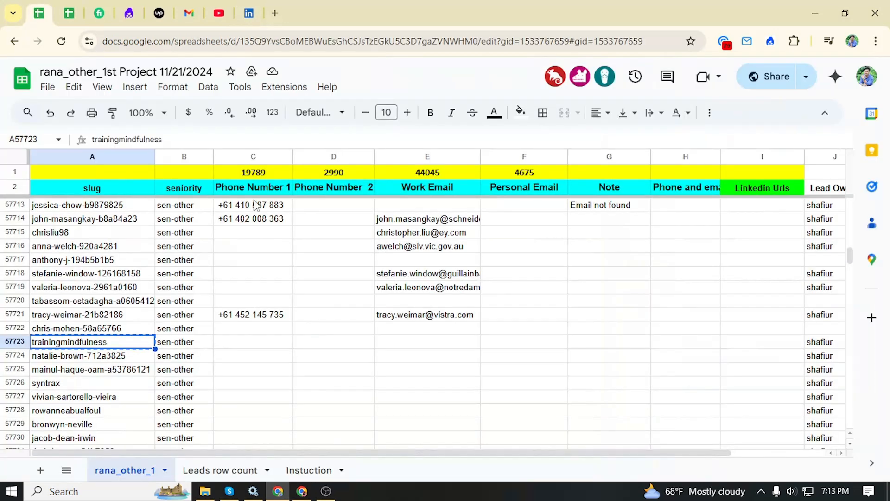
double_click(239, 341)
key("ctrl+v")
Copy the note "Email not found" from cell G57713 into the Note cell G57723
left_click(379, 346)
left_click(585, 345)
left_click(680, 345)
left_click(596, 209)
key("ctrl+c")
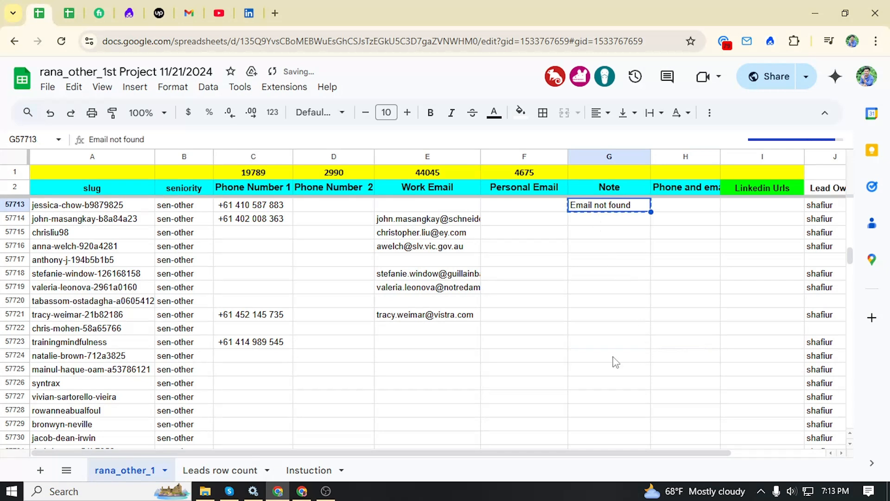
left_click(603, 343)
key("ctrl+v")
left_click(520, 346)
left_click(710, 341)
Copy the profile slug from cell A57724
left_click(598, 356)
key("Left")
key("Left")
key("Left")
key("Left")
key("Left")
key("Left")
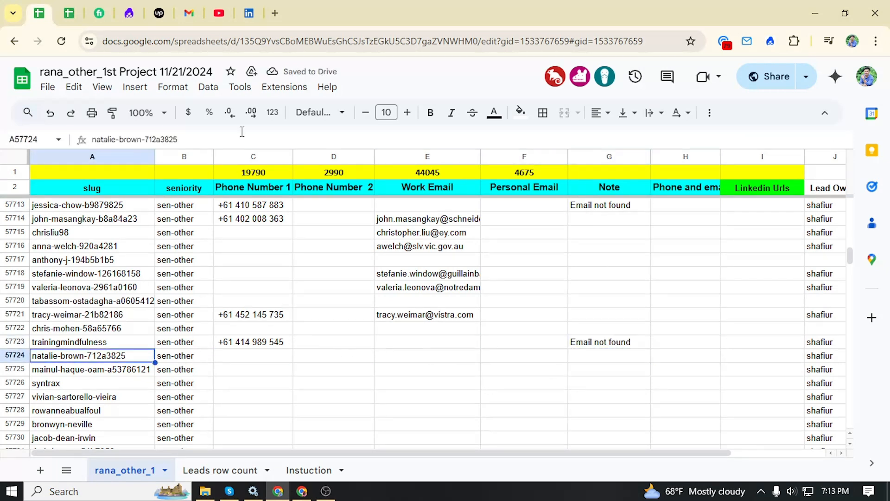
Open the LinkedIn profile for the slug from row 57724 and reveal the contact's email and phone in Lusha
left_click(251, 13)
double_click(193, 43)
key("ctrl+v")
key("Return")
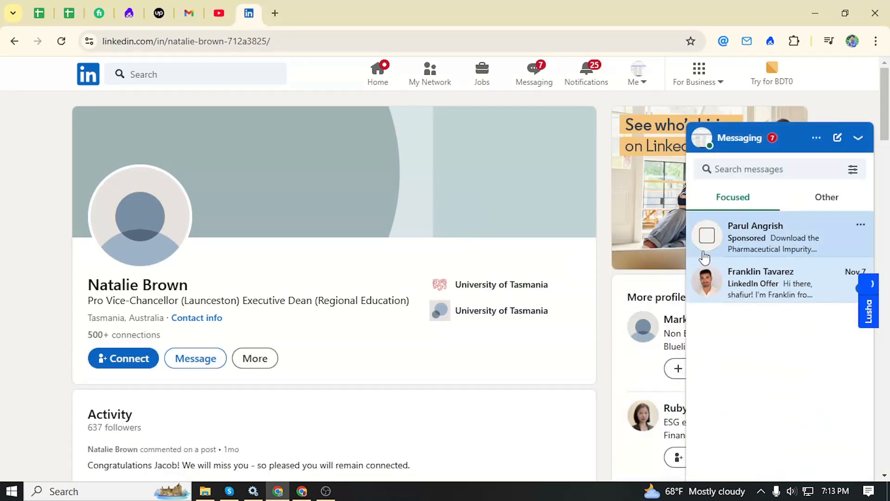
left_click(779, 137)
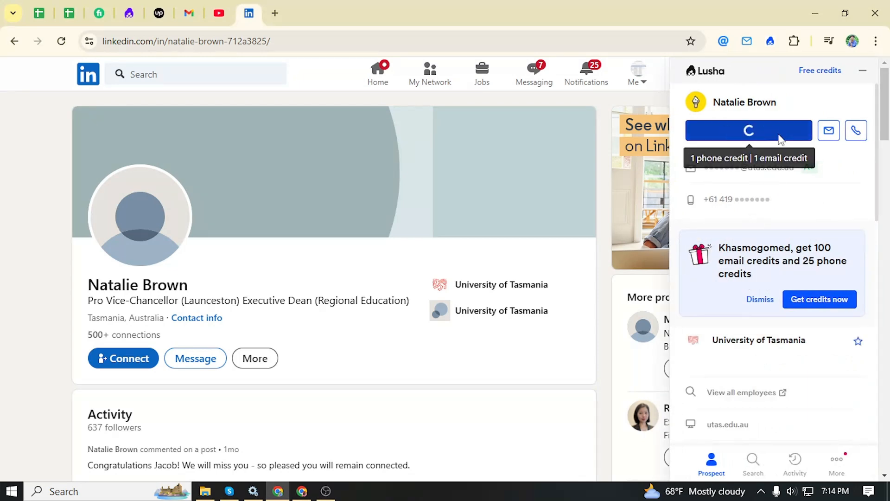
Copy the contact's revealed email from Lusha into the Work Email cell E57724 of the spreadsheet
left_click(849, 177)
left_click(39, 15)
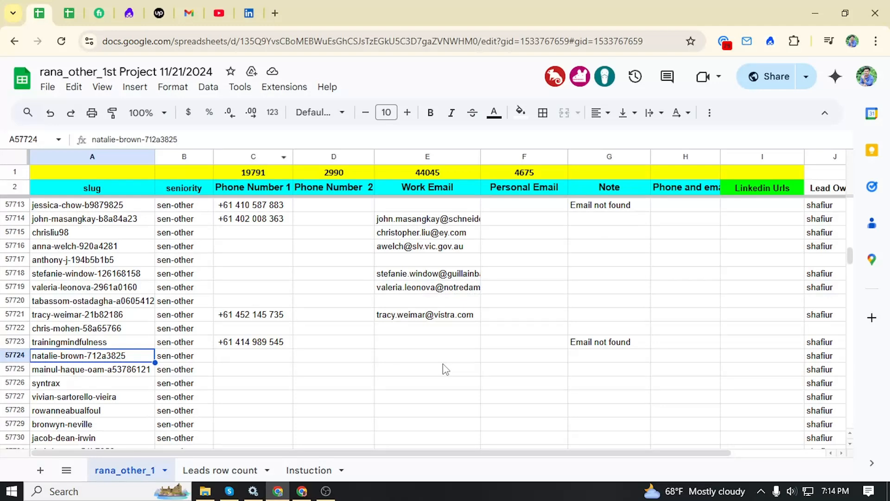
left_click(439, 357)
key("ctrl+v")
left_click(318, 356)
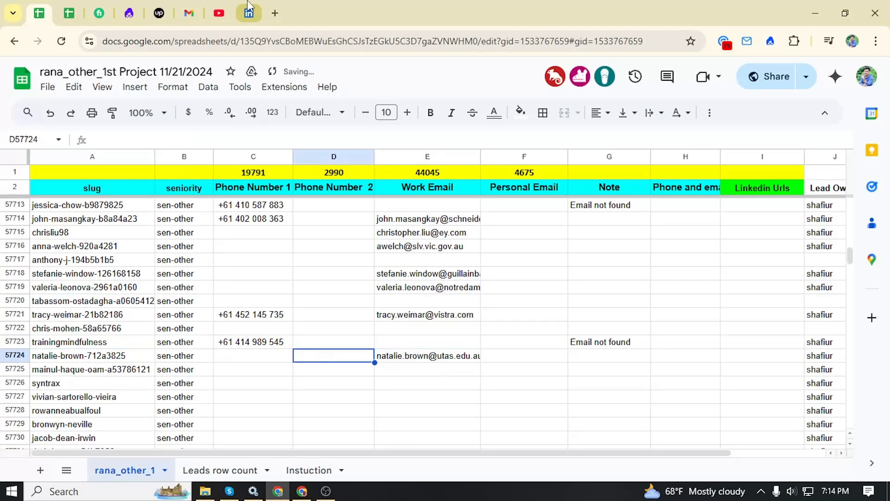
Copy the contact's revealed phone number from Lusha into the Phone Number 1 cell C57724
left_click(248, 13)
left_click(851, 210)
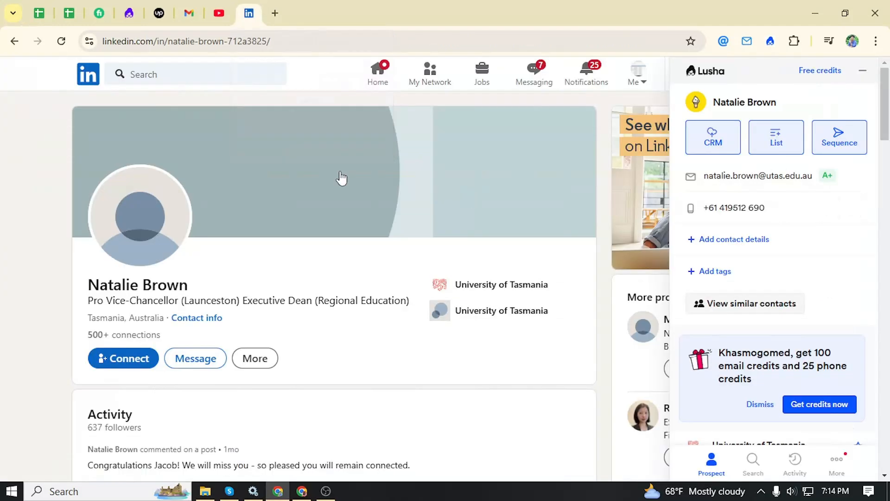
left_click(40, 14)
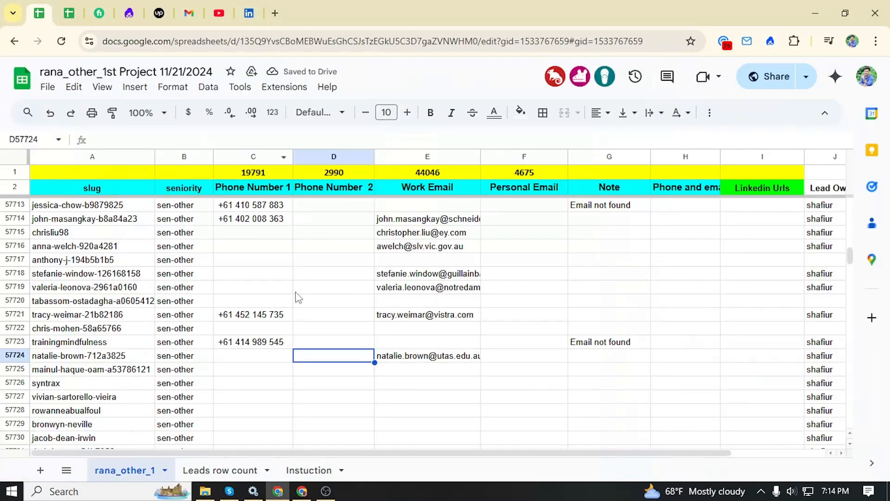
left_click(255, 357)
key("ctrl+v")
left_click(330, 352)
left_click(463, 355)
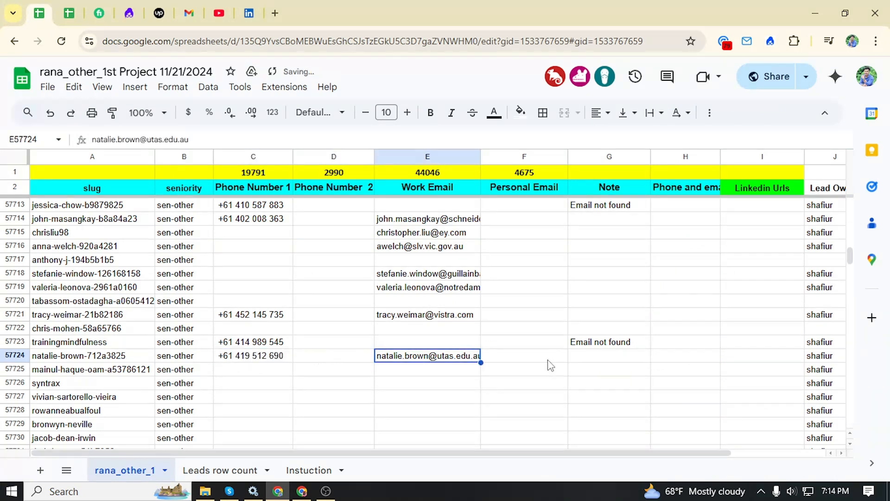
left_click(605, 361)
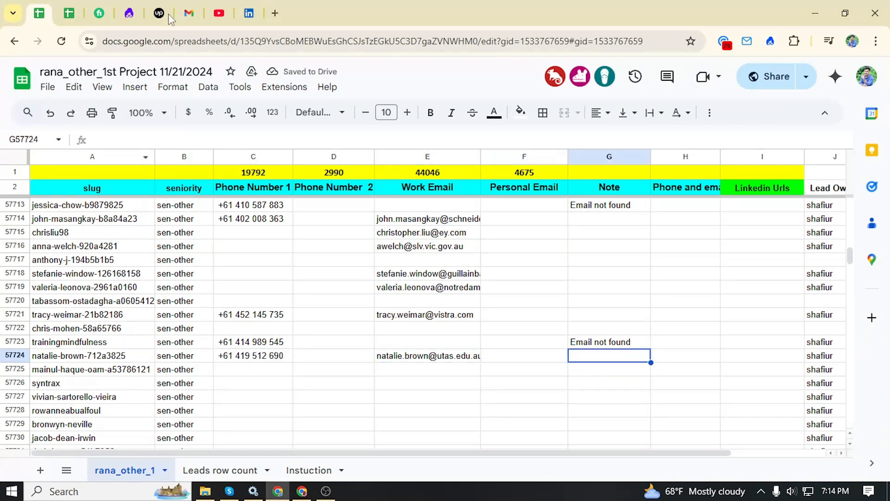
Collapse the Lusha panel on the LinkedIn profile and look through the browser's installed extensions for contact-finding tools
left_click(249, 13)
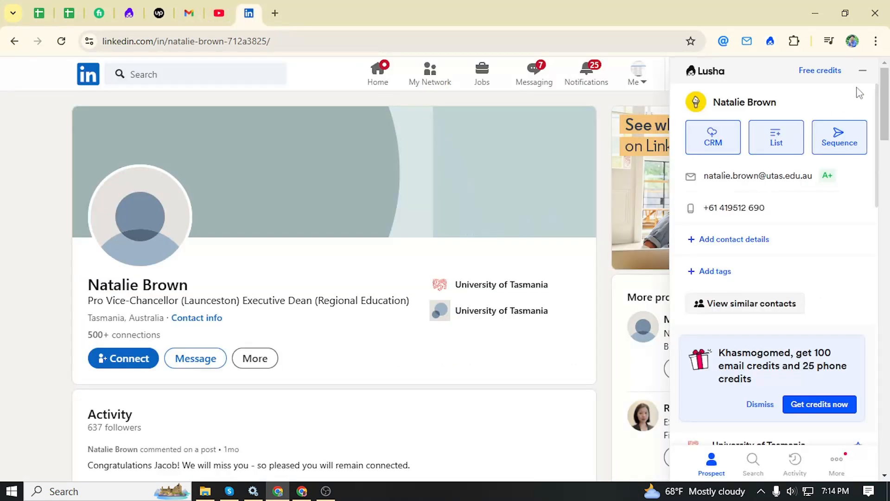
left_click(862, 70)
left_click(794, 41)
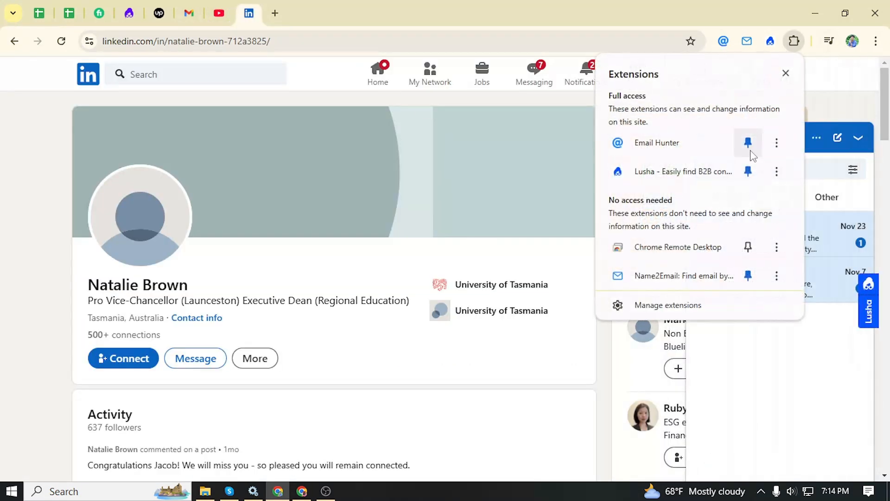
left_click(694, 306)
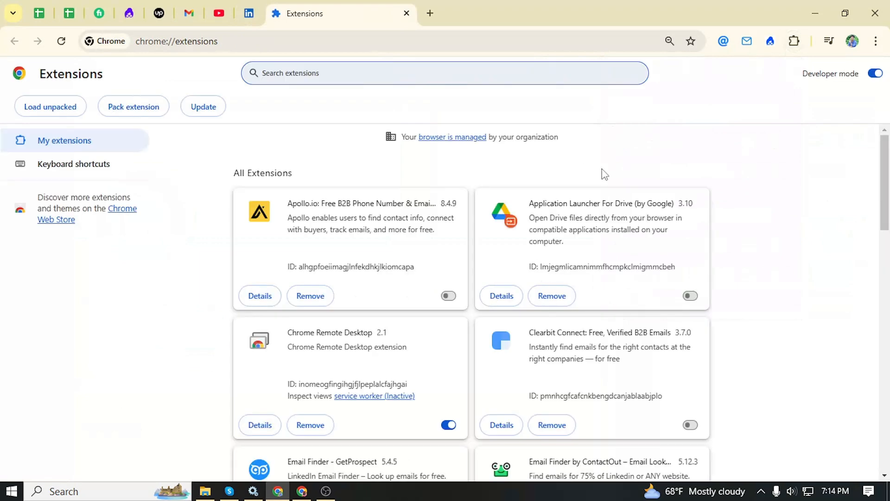
scroll(622, 195, "down", 10)
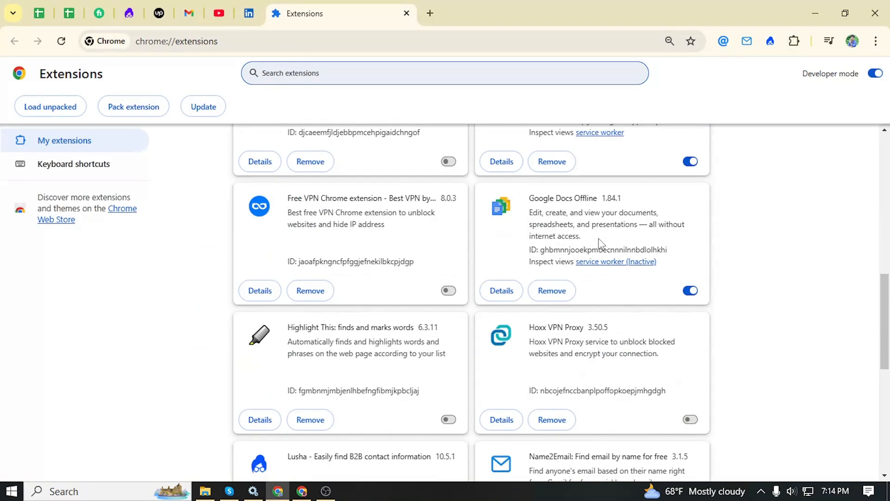
scroll(581, 234, "down", 8)
scroll(579, 302, "up", 1)
scroll(582, 319, "up", 15)
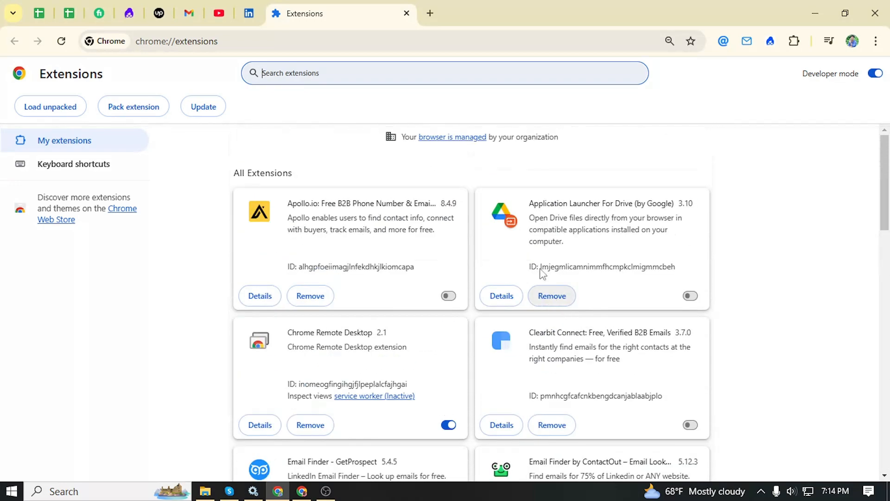
scroll(471, 235, "down", 15)
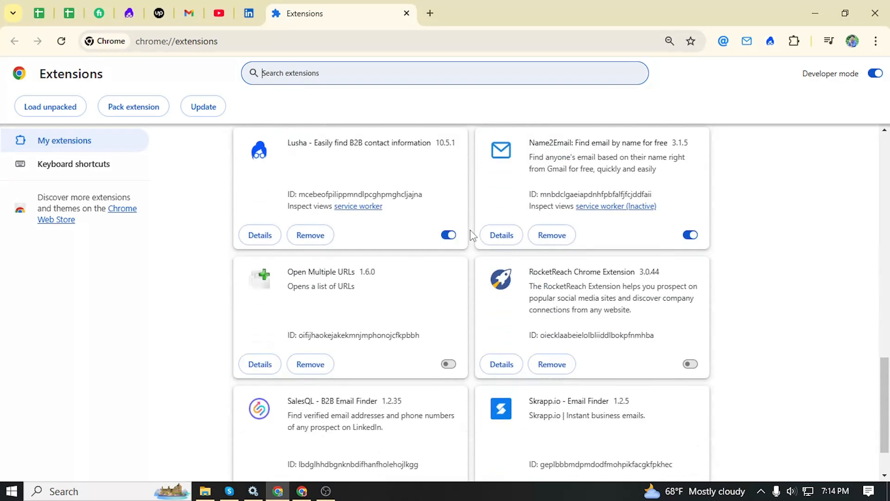
left_click(406, 13)
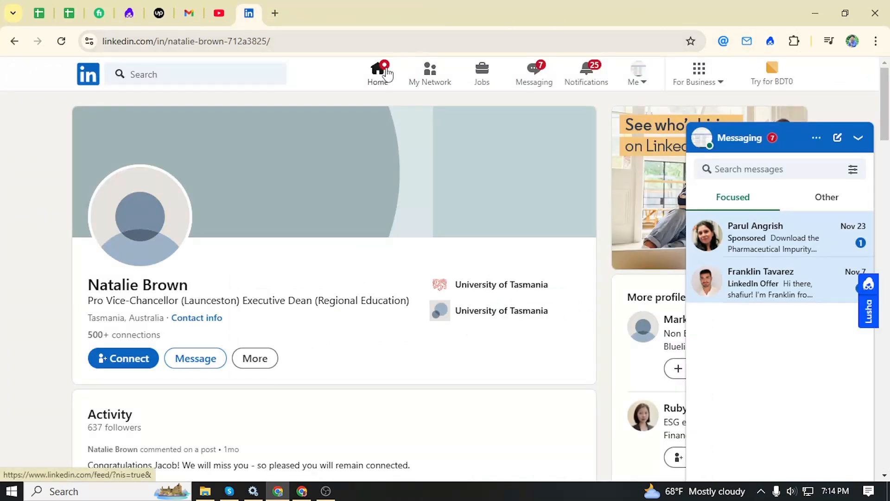
left_click(47, 2)
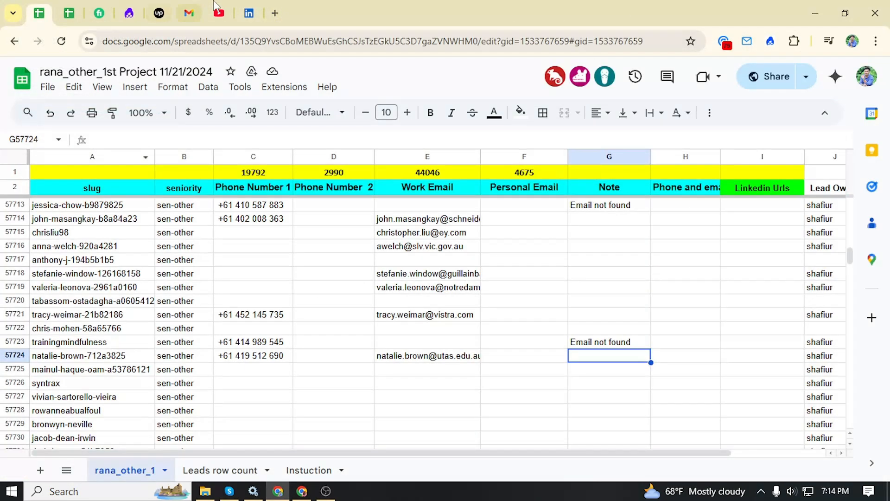
left_click(249, 6)
left_click(229, 5)
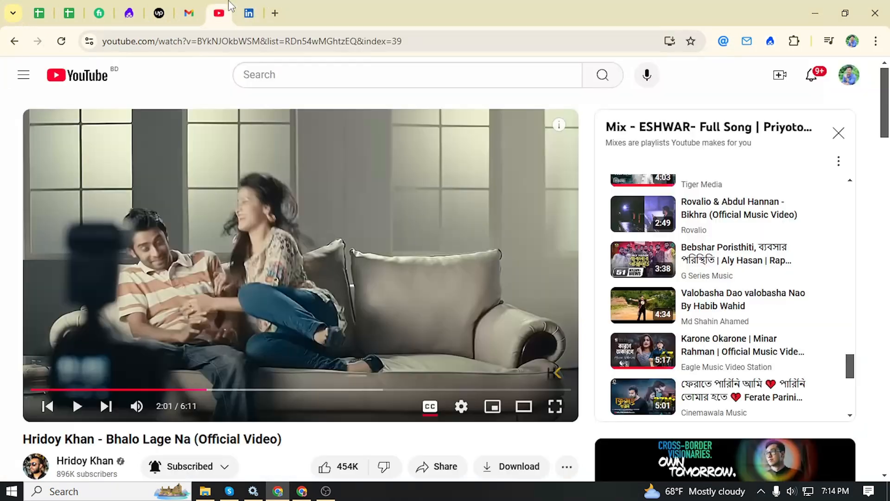
left_click(250, 13)
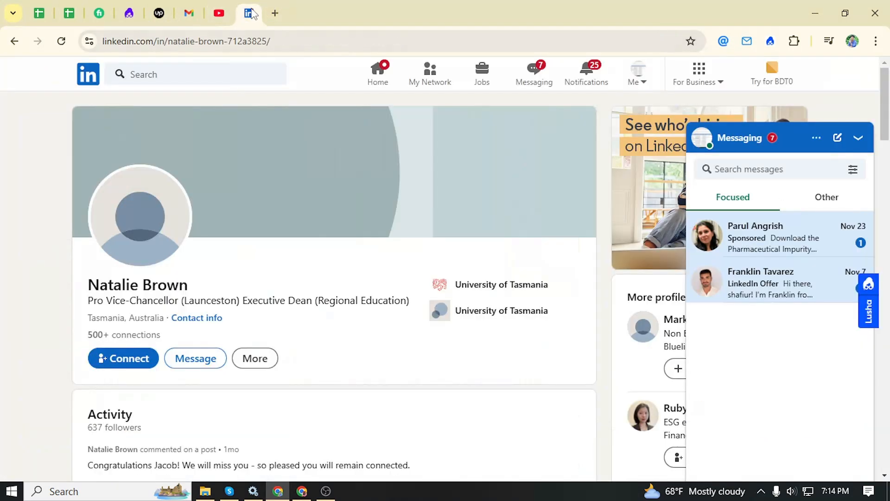